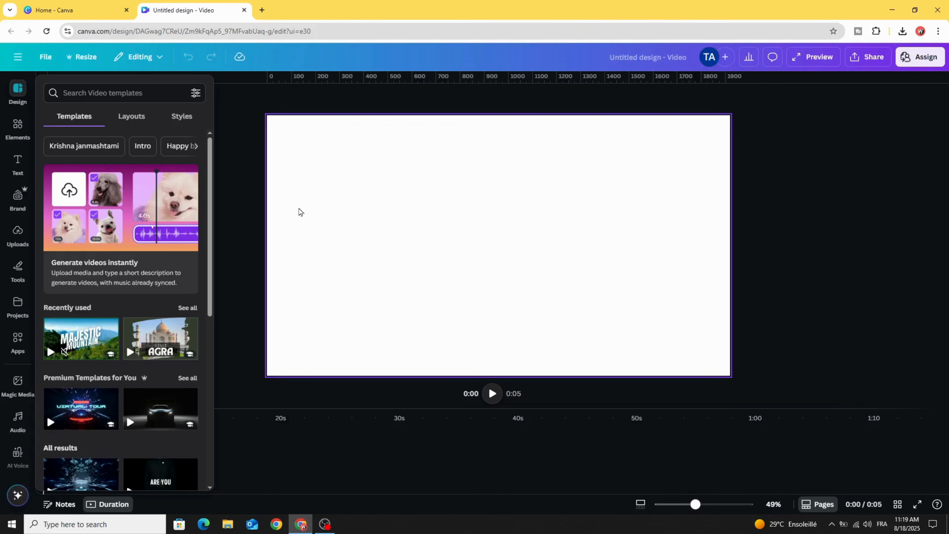
- Add a square shape to the blank page and stretch it into a centred rectangle about 1,704 × 864 px
left_click(13, 129)
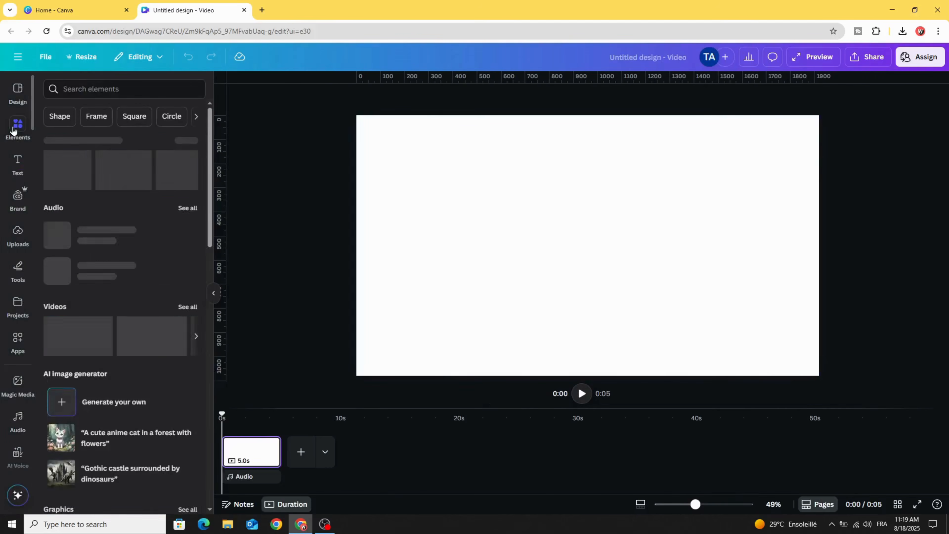
scroll(71, 264, "down", 10)
scroll(71, 264, "down", 5)
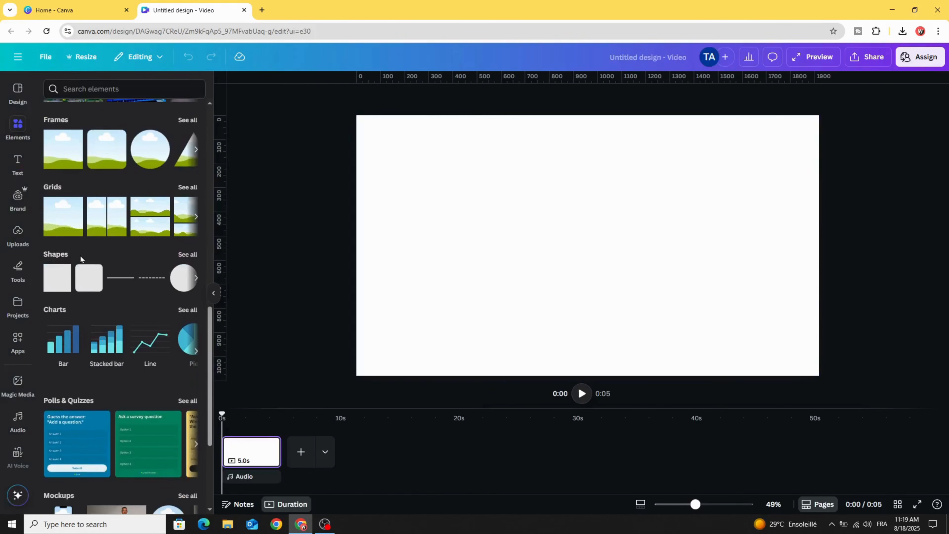
left_click(49, 285)
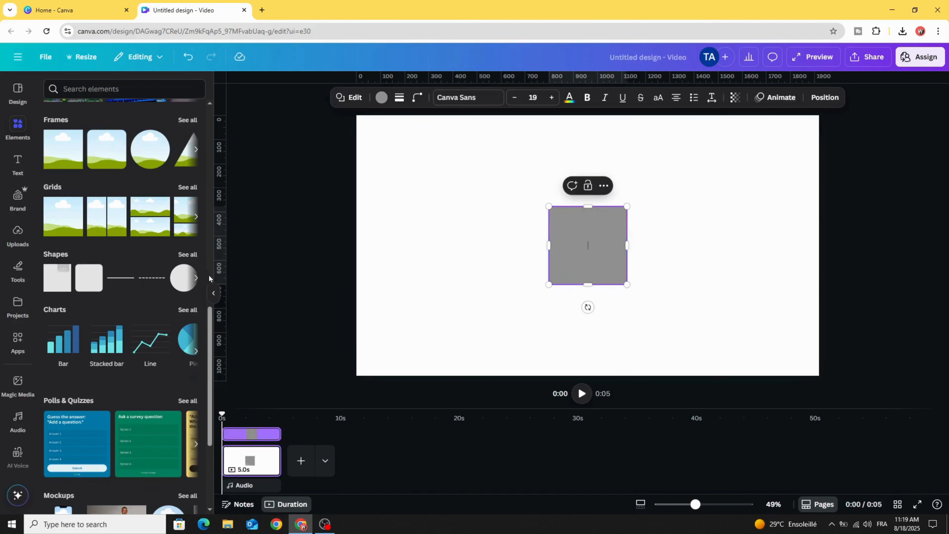
left_click(498, 269)
left_click_drag(586, 256, 794, 202)
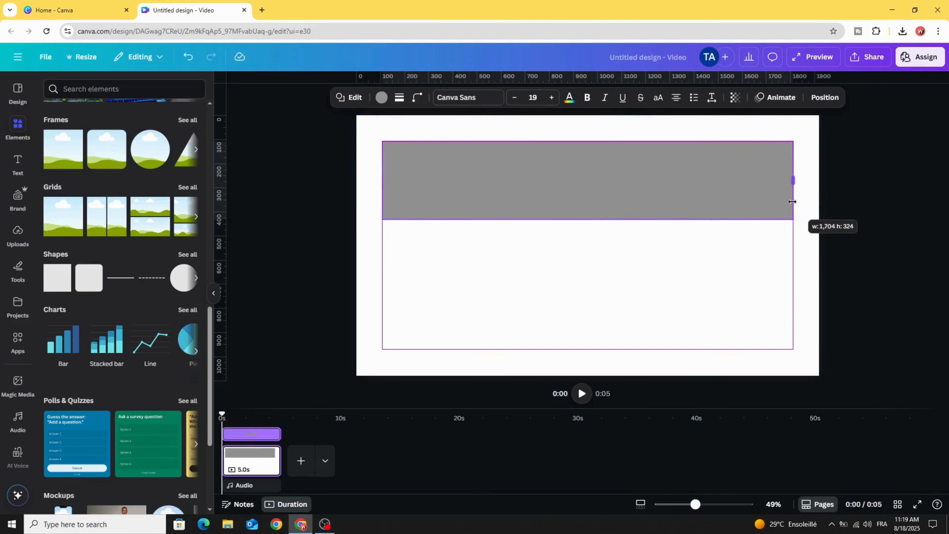
left_click_drag(684, 219, 682, 349)
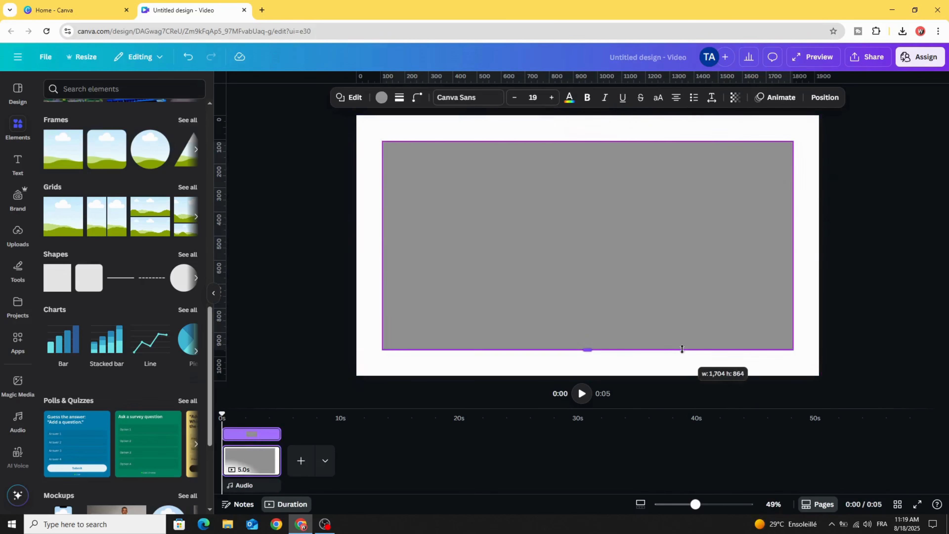
left_click_drag(612, 275, 612, 271)
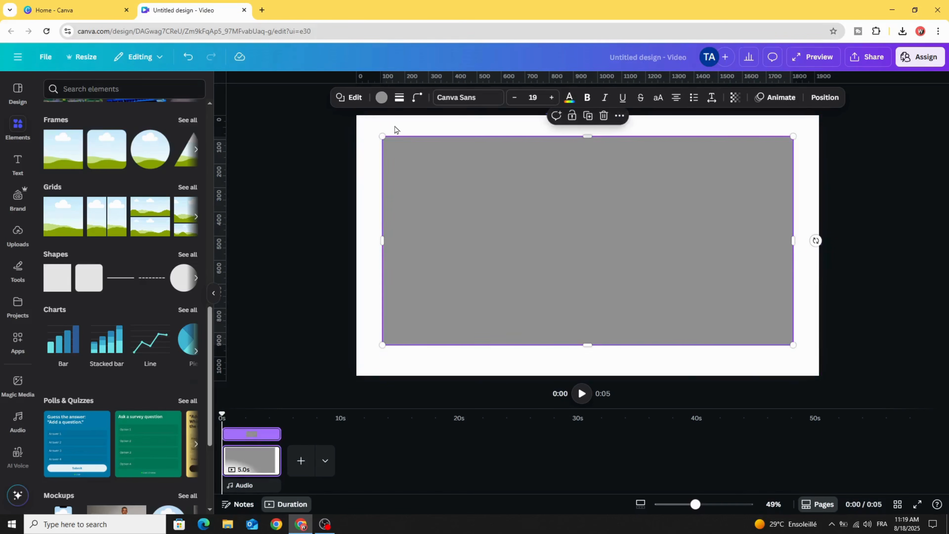
- Fill the rectangle with a two-colour gradient running from green #0CDF34 to a saturated golden yellow
left_click(381, 97)
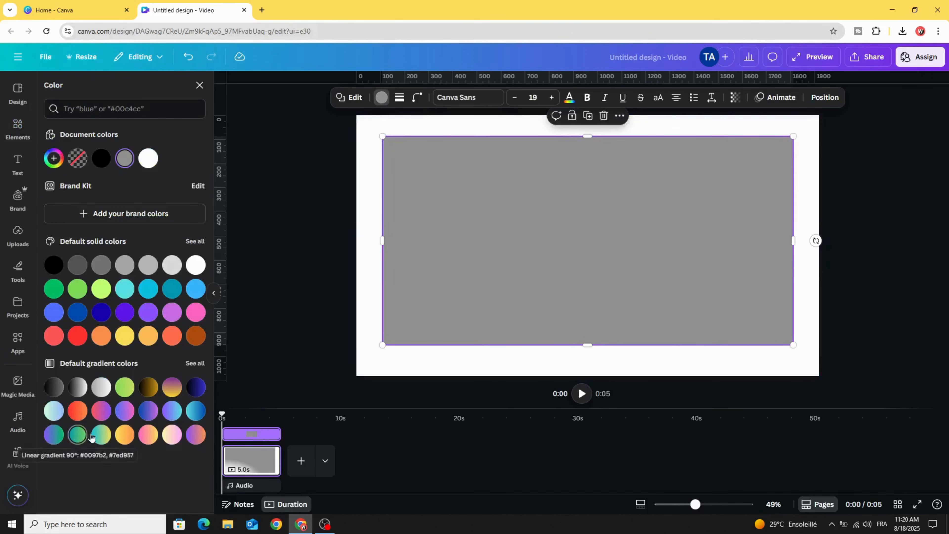
left_click(101, 435)
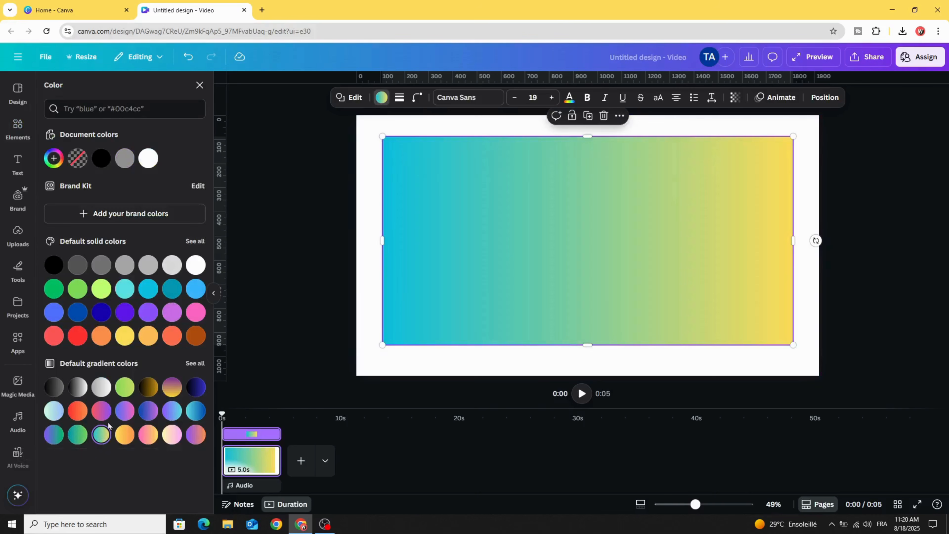
left_click(53, 158)
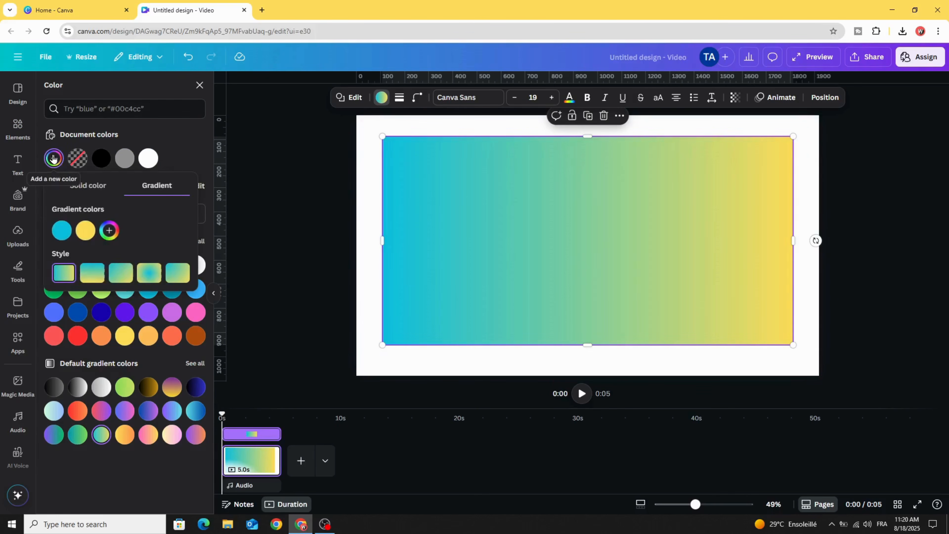
left_click(85, 231)
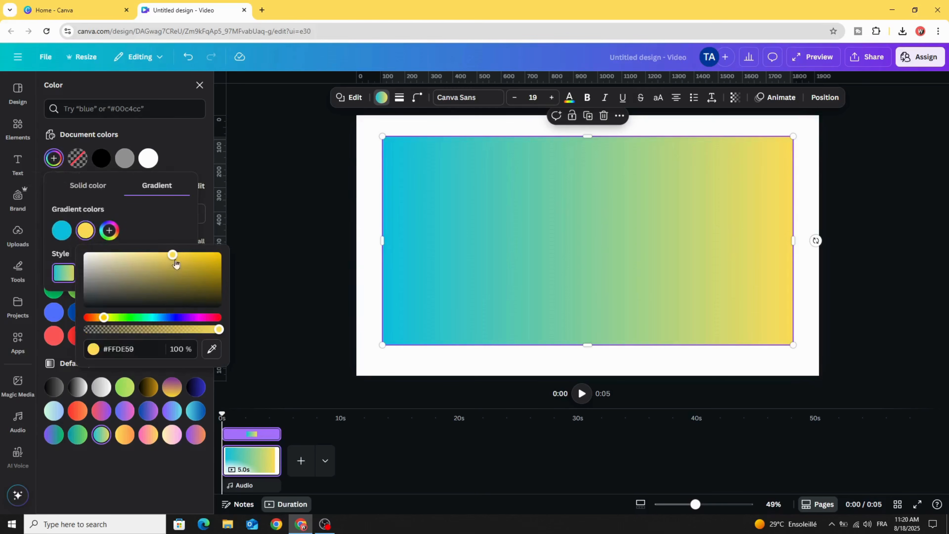
left_click_drag(175, 263, 224, 256)
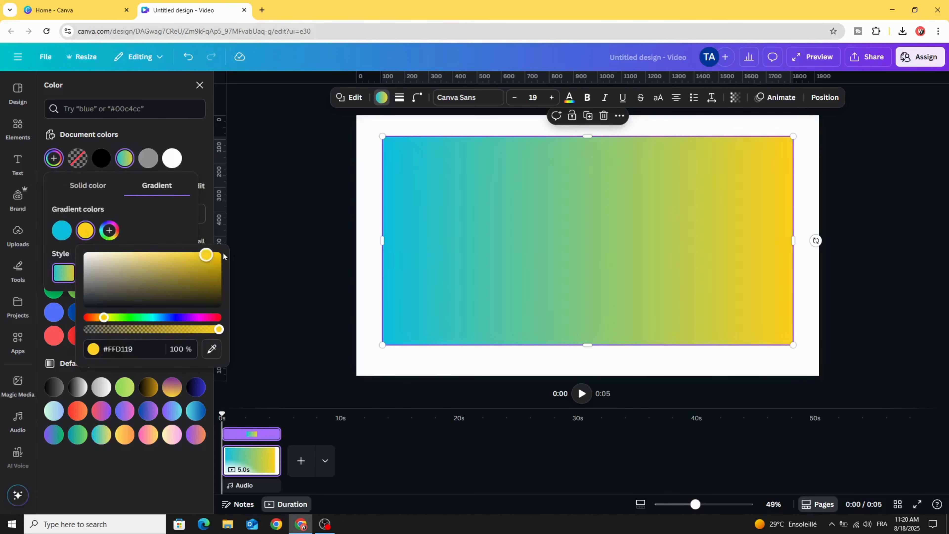
left_click(64, 231)
left_click(111, 318)
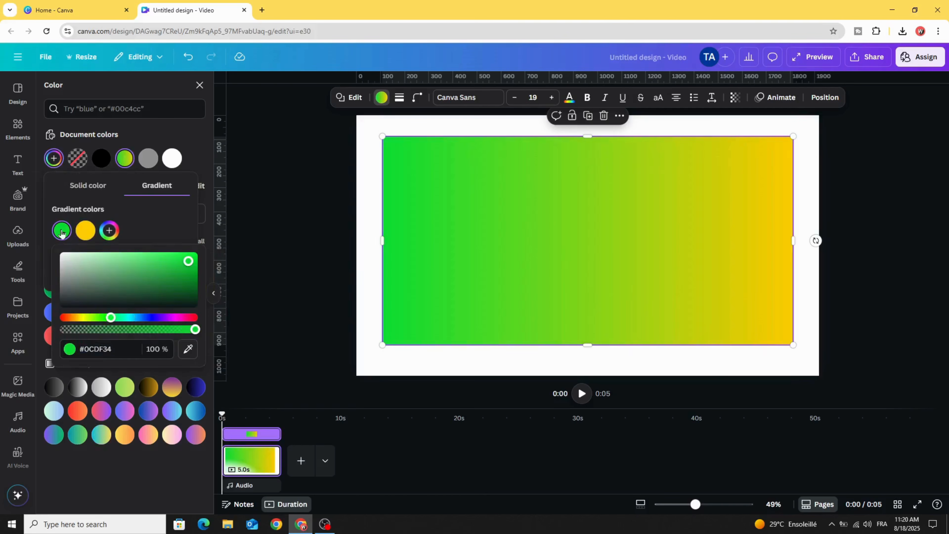
- Swap the gradient's colour order to yellow first, green second, and set its style to radial from the centre
left_click(66, 210)
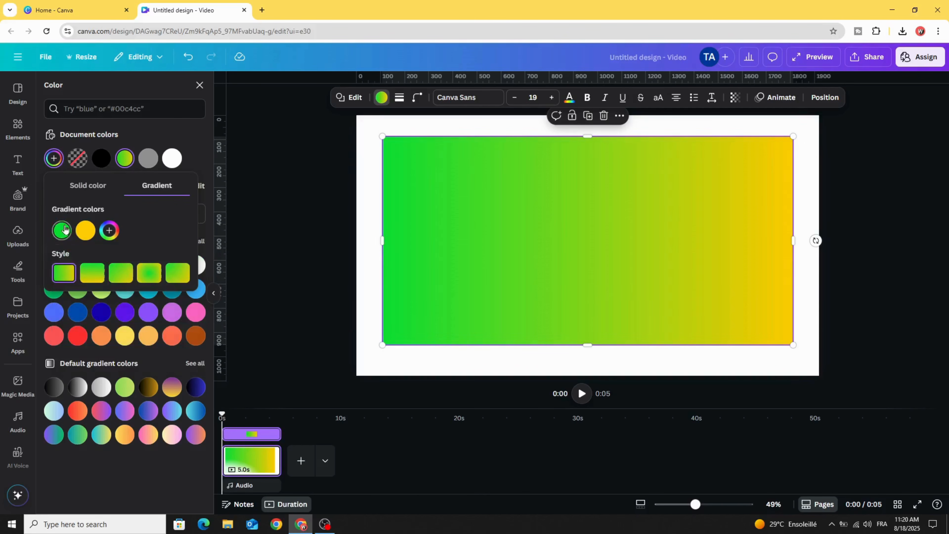
left_click_drag(62, 230, 90, 231)
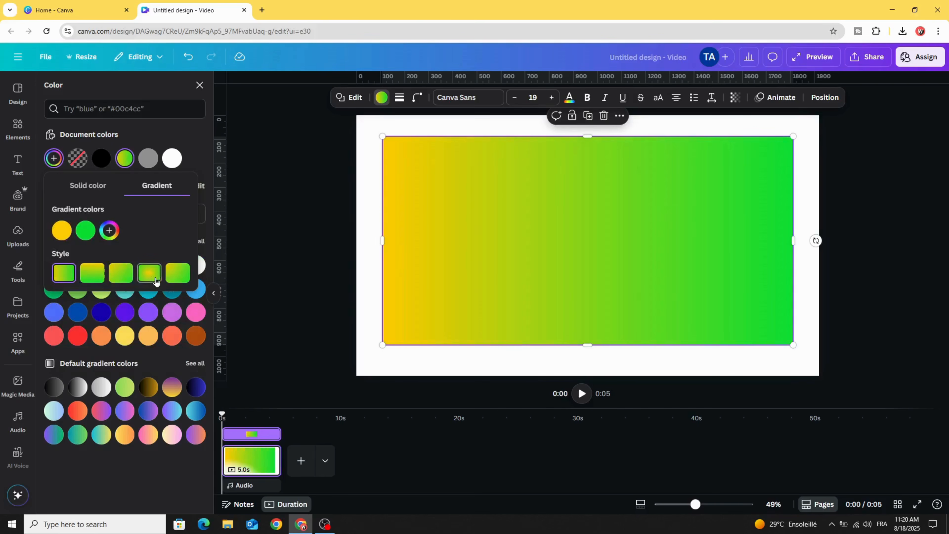
left_click(151, 273)
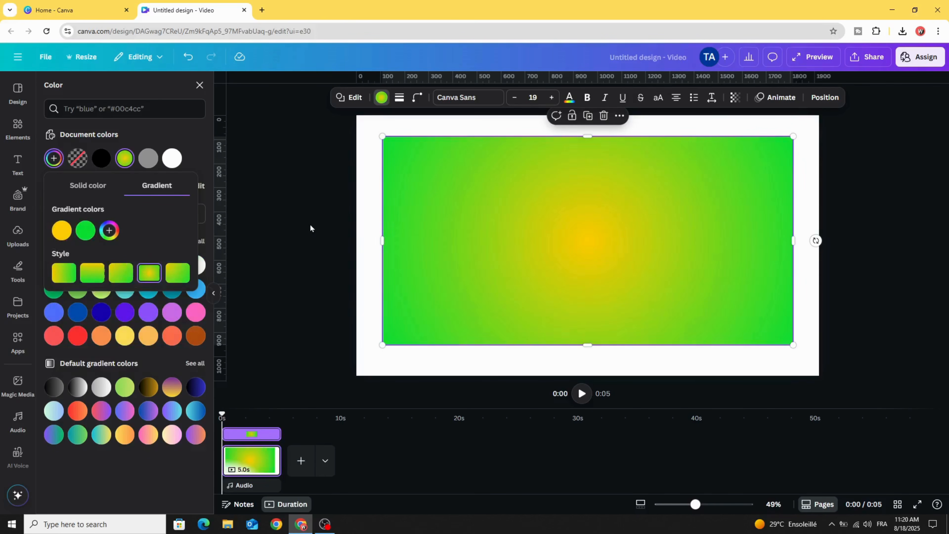
key("Escape")
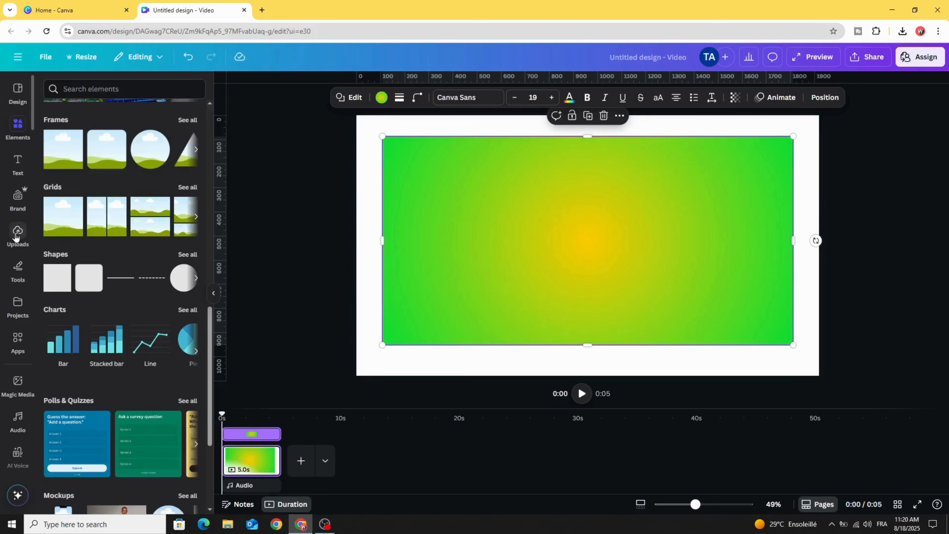
- Place the uploaded lemon juice bottle image over the middle of the gradient rectangle
left_click(15, 234)
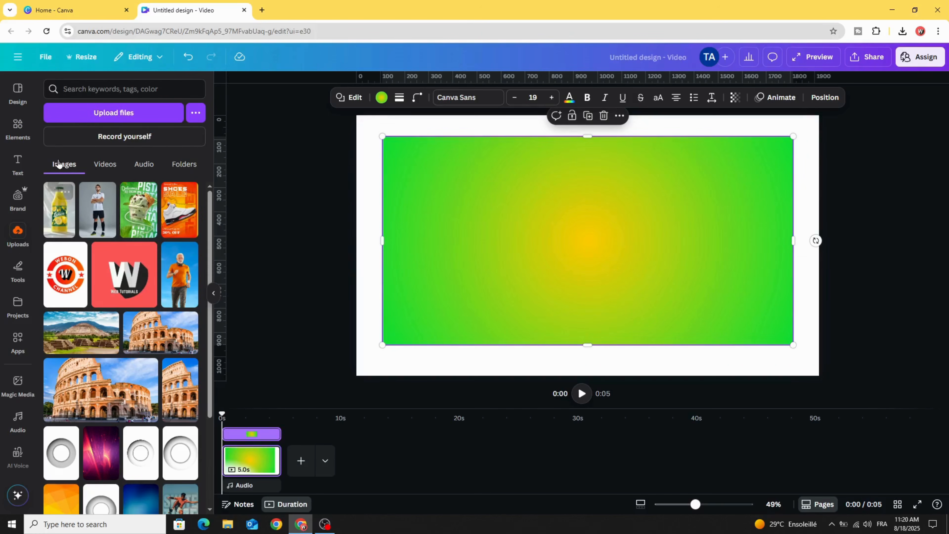
left_click(54, 219)
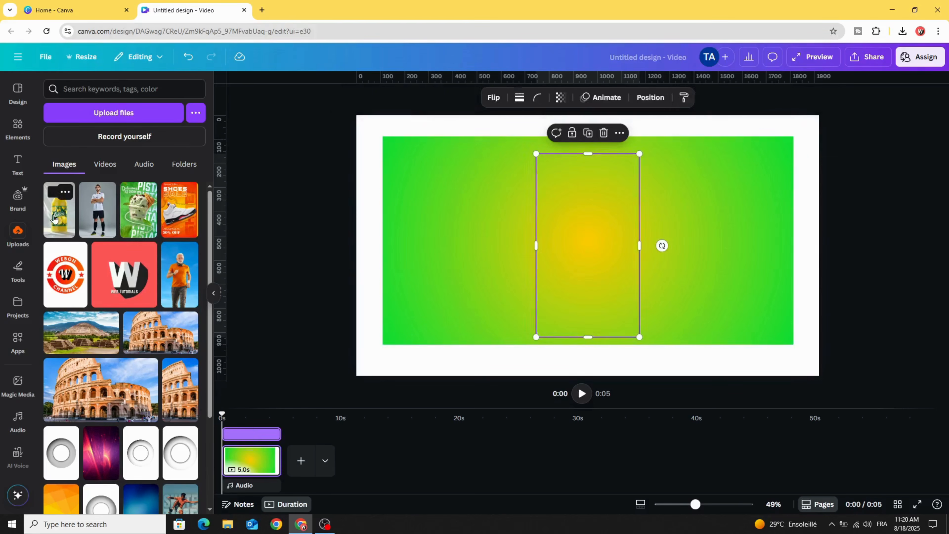
left_click_drag(560, 255, 564, 257)
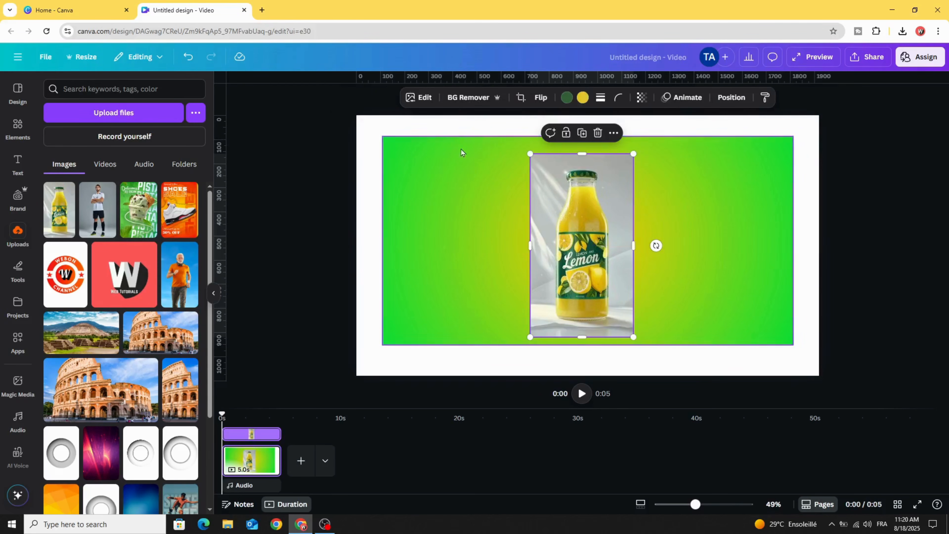
- Remove the bottle image's background, then enlarge the bottle to nearly the rectangle's height and centre it
left_click(467, 98)
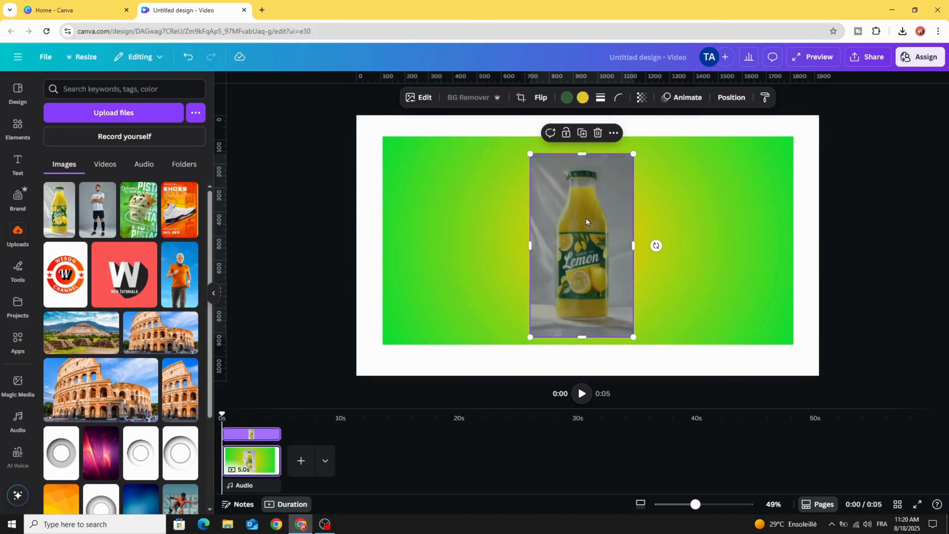
left_click_drag(633, 152, 654, 116)
left_click_drag(611, 245, 596, 277)
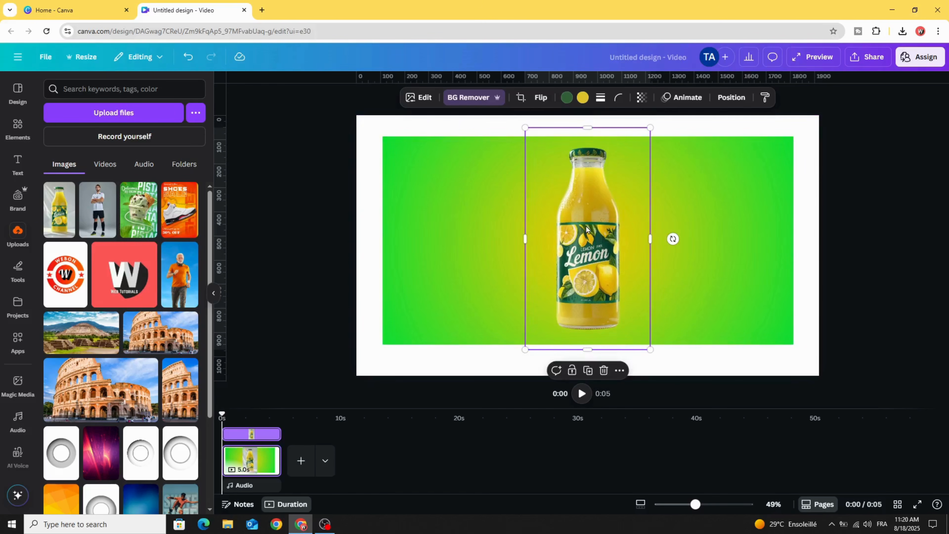
- Apply a custom Duotone effect to the bottle with both highlights and shadows white, making a solid white silhouette
left_click(425, 98)
scroll(111, 366, "down", 1)
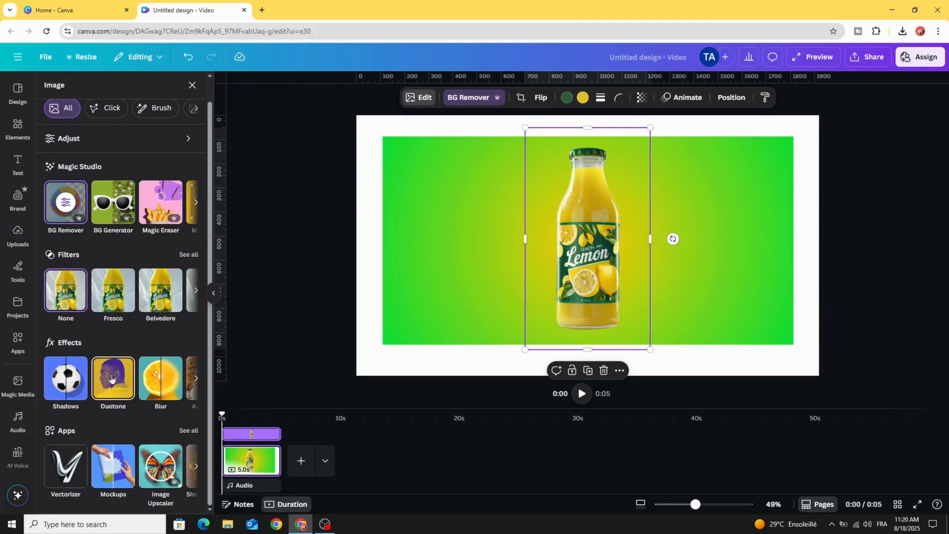
left_click(111, 375)
left_click(68, 194)
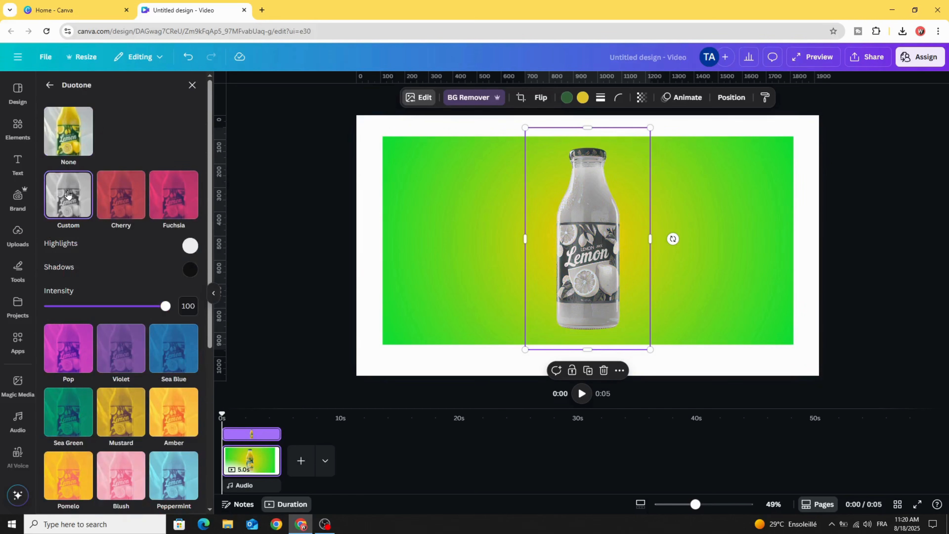
left_click(190, 246)
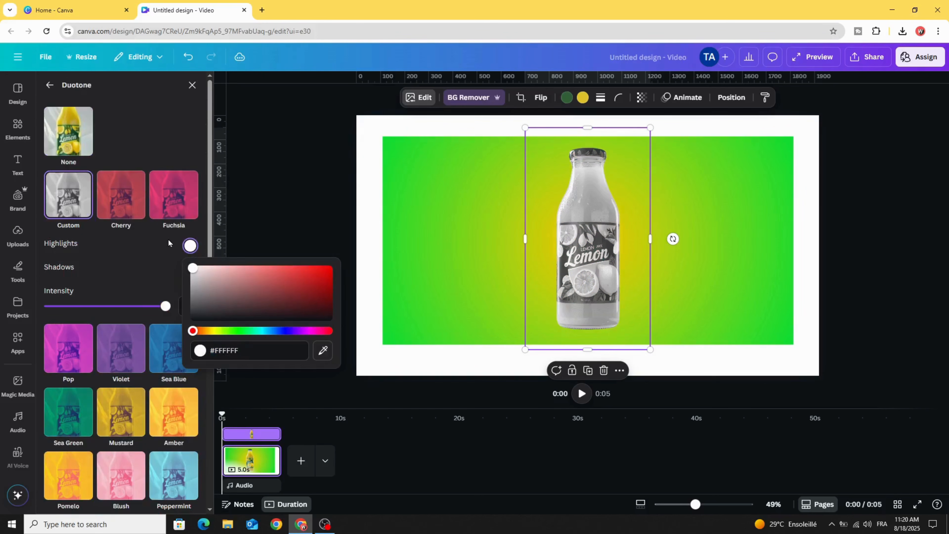
left_click(171, 264)
left_click(189, 270)
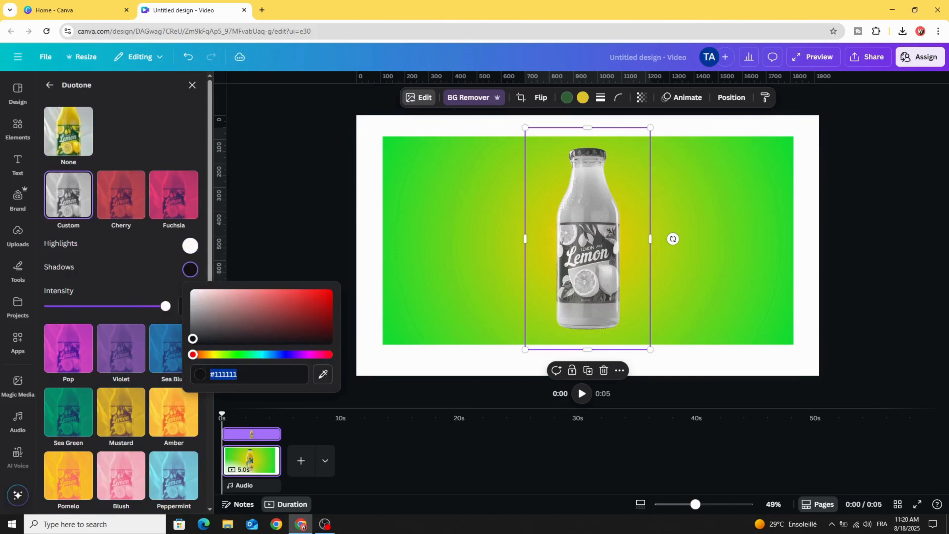
left_click_drag(199, 293, 146, 260)
left_click(146, 255)
left_click(301, 231)
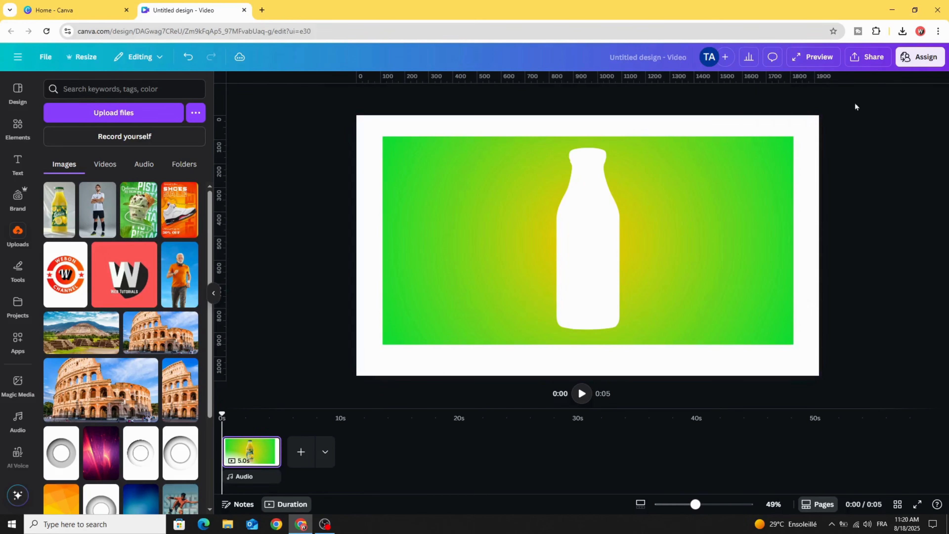
- Download the design as a PNG at size 1.5 (2,880 × 1,620 px)
left_click(867, 57)
left_click(770, 262)
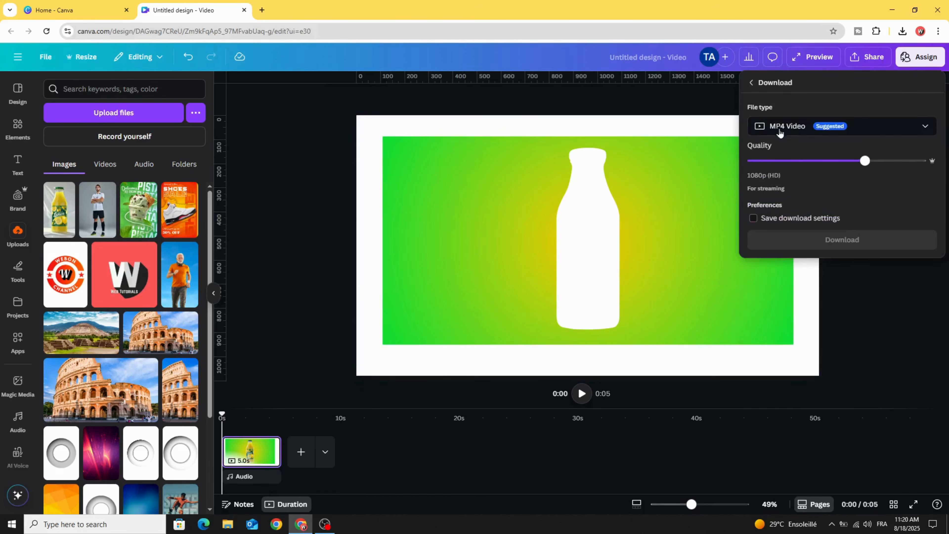
left_click(851, 129)
left_click(803, 186)
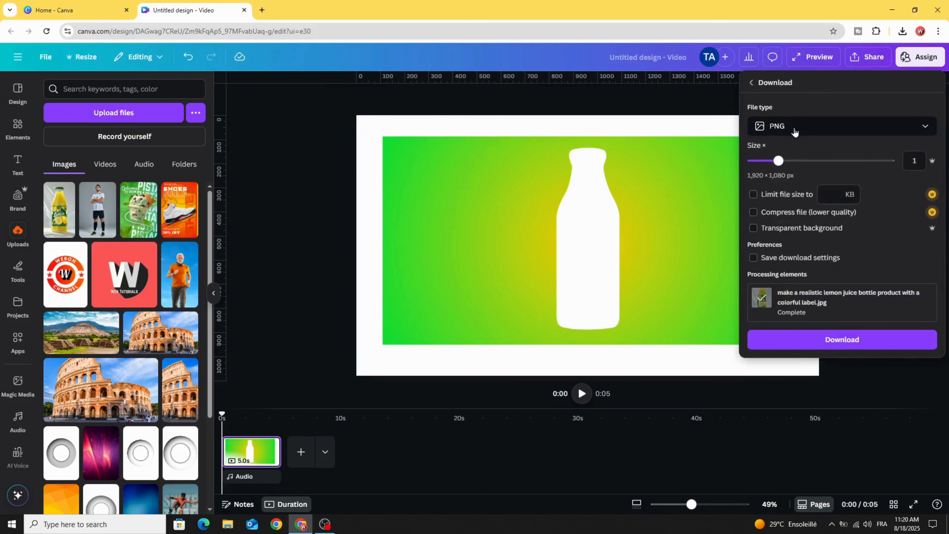
left_click(806, 164)
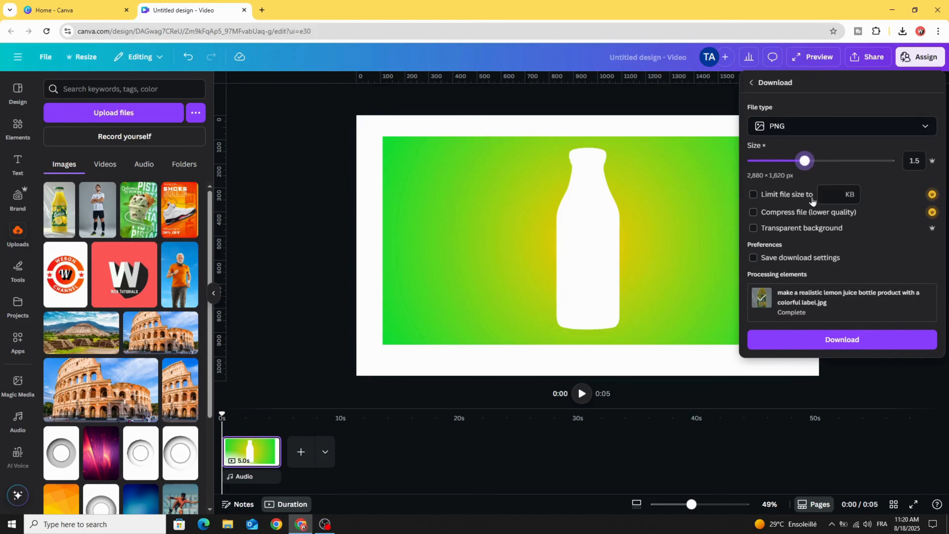
left_click(849, 343)
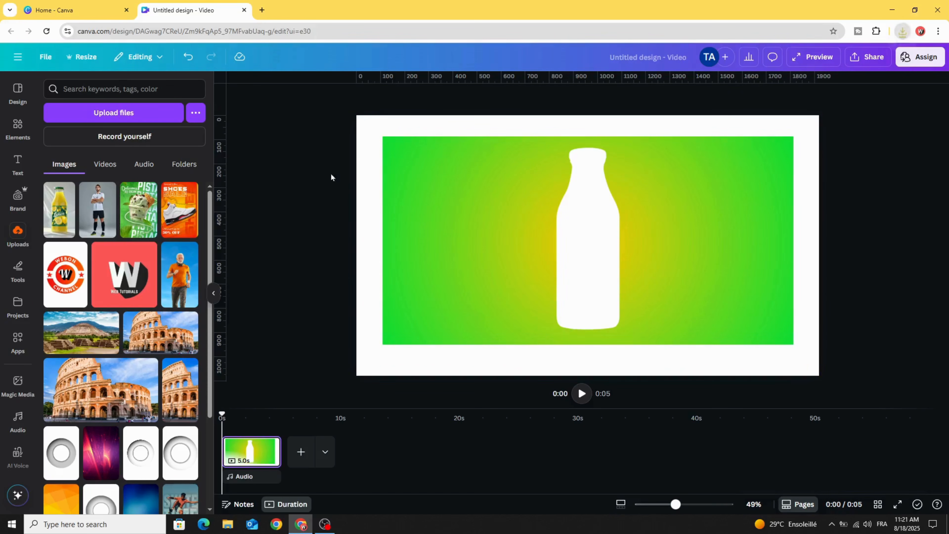
- Delete the gradient rectangle and the white bottle silhouette together from the page
left_click_drag(339, 133, 747, 357)
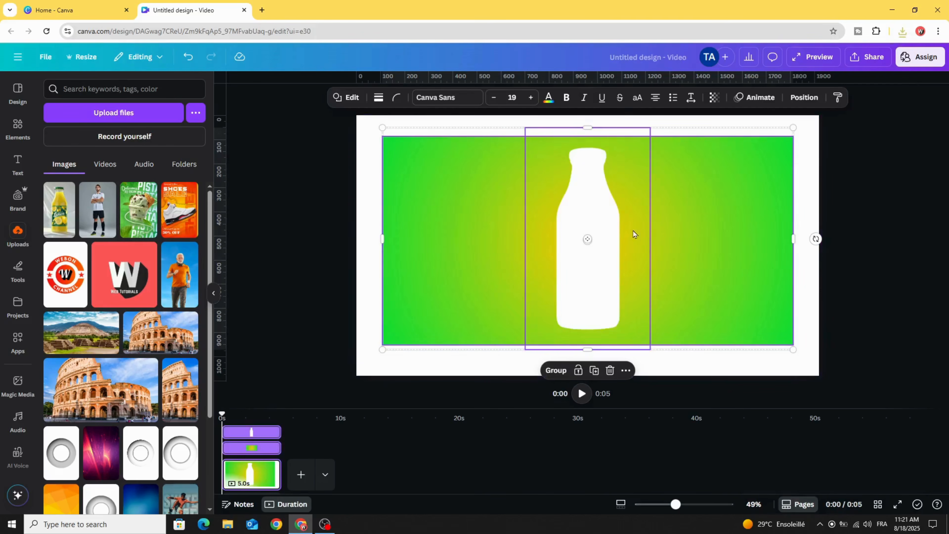
mouse_move(672, 179)
left_mouse_down()
mouse_move(683, 210)
mouse_move(663, 185)
left_mouse_up()
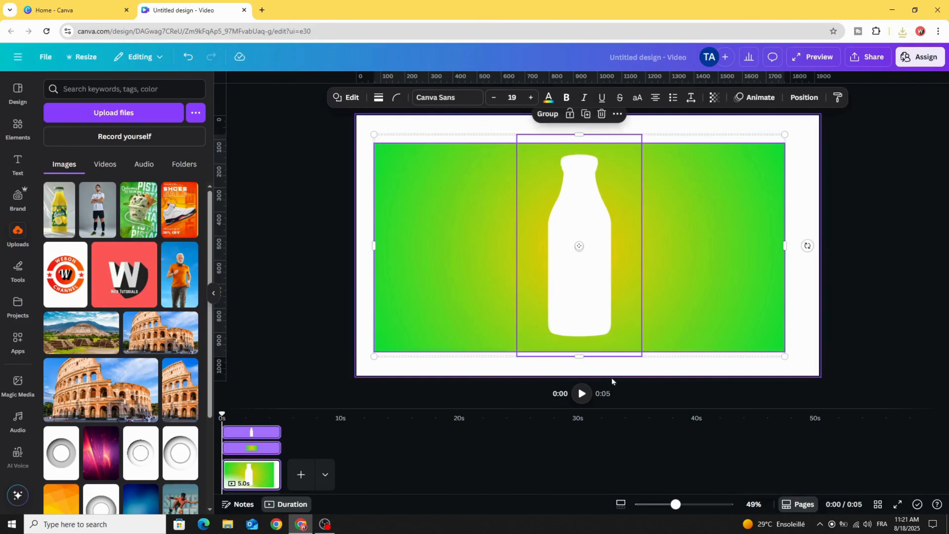
left_click(601, 114)
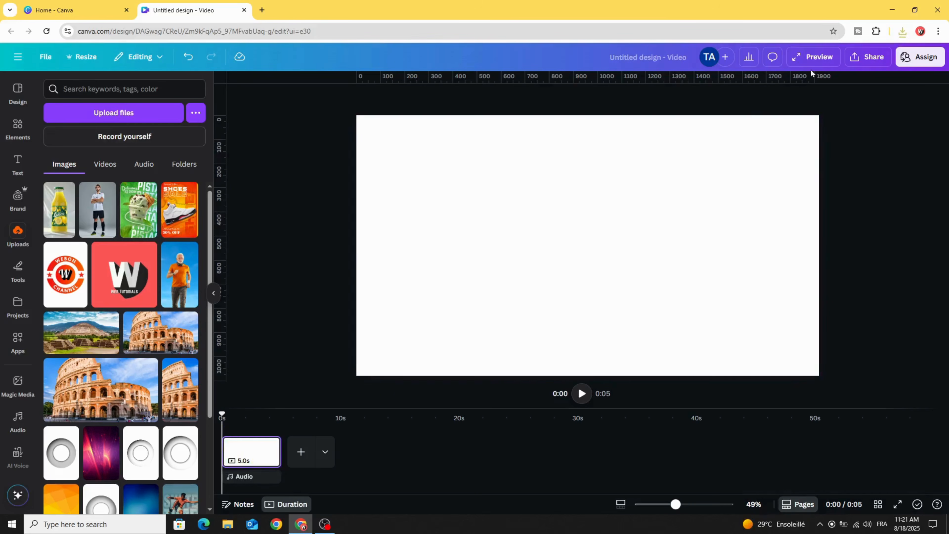
- Upload the newly downloaded PNG of the white bottle silhouette to the design's image uploads
left_click(902, 31)
left_click_drag(790, 81, 154, 296)
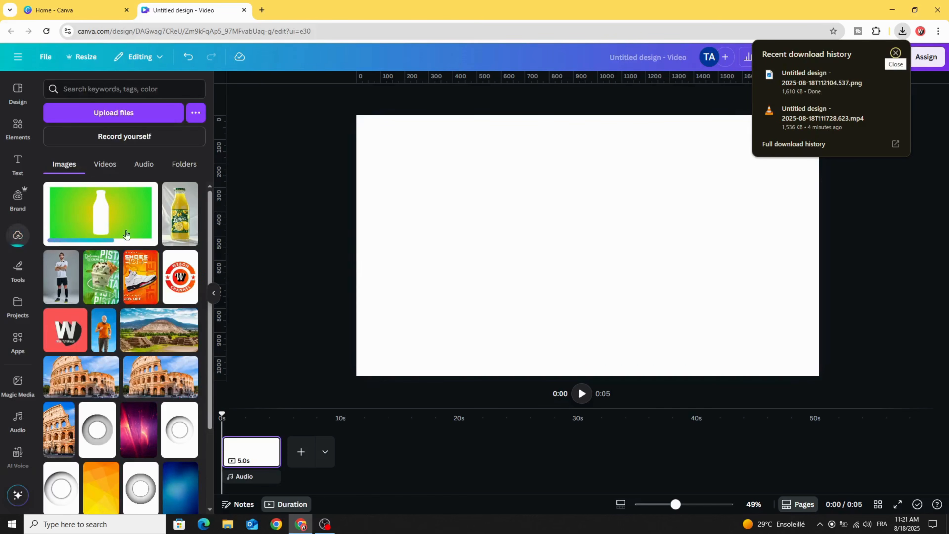
- Search elements for lemon videos, add the 12-second falling citrus clip on blue, and trim its start to leave 9.5 seconds
left_click(18, 130)
left_click(17, 129)
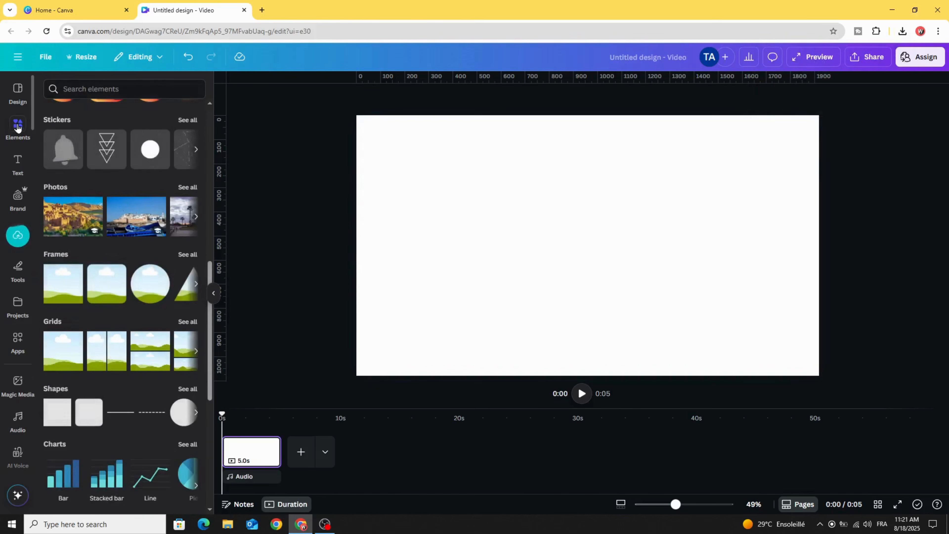
left_click(94, 88)
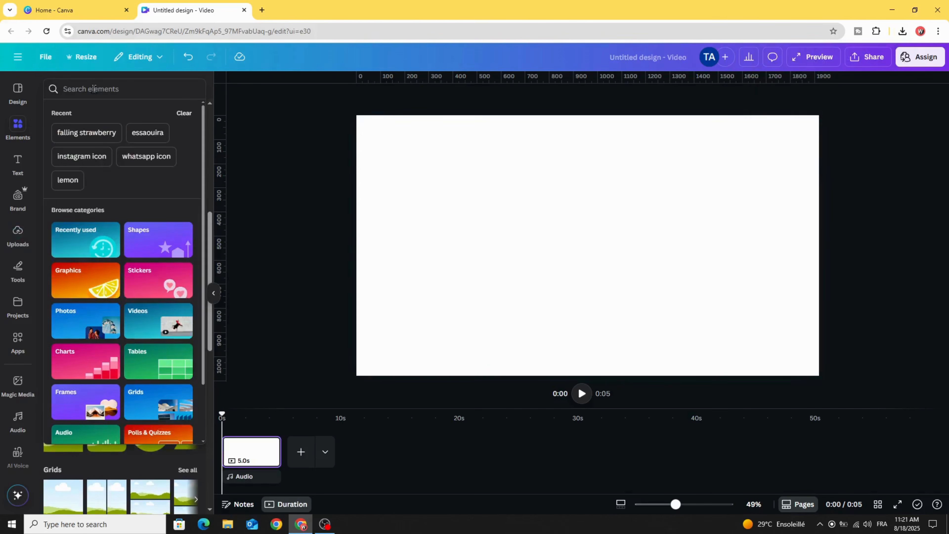
type("lemon")
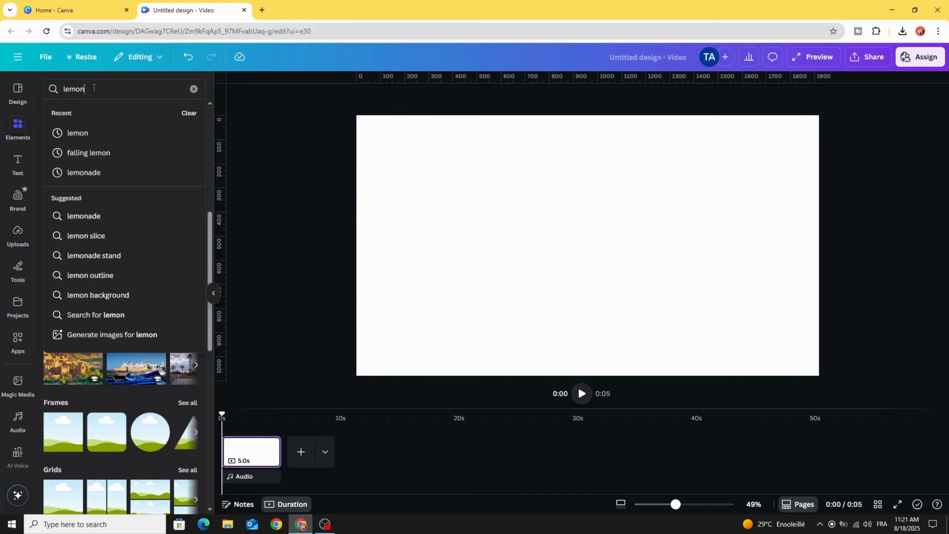
left_click(94, 132)
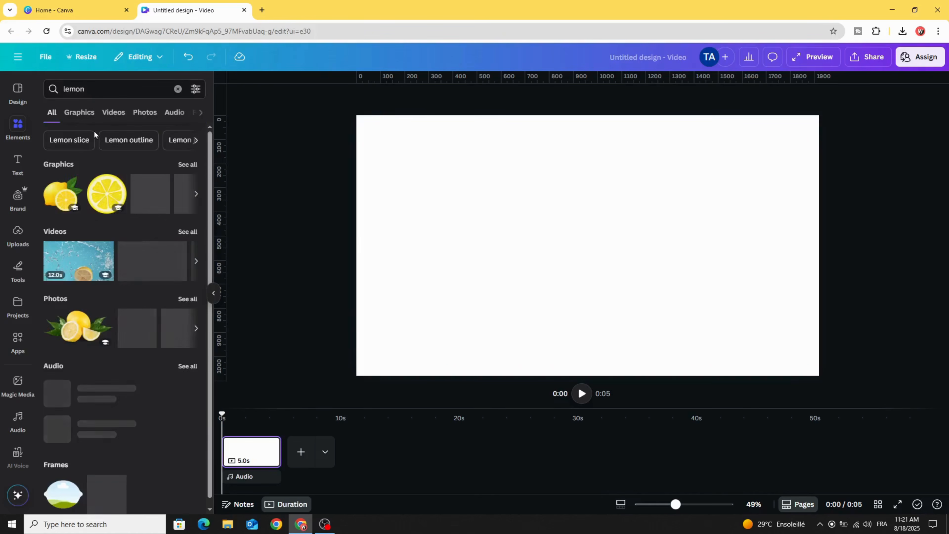
left_click(113, 112)
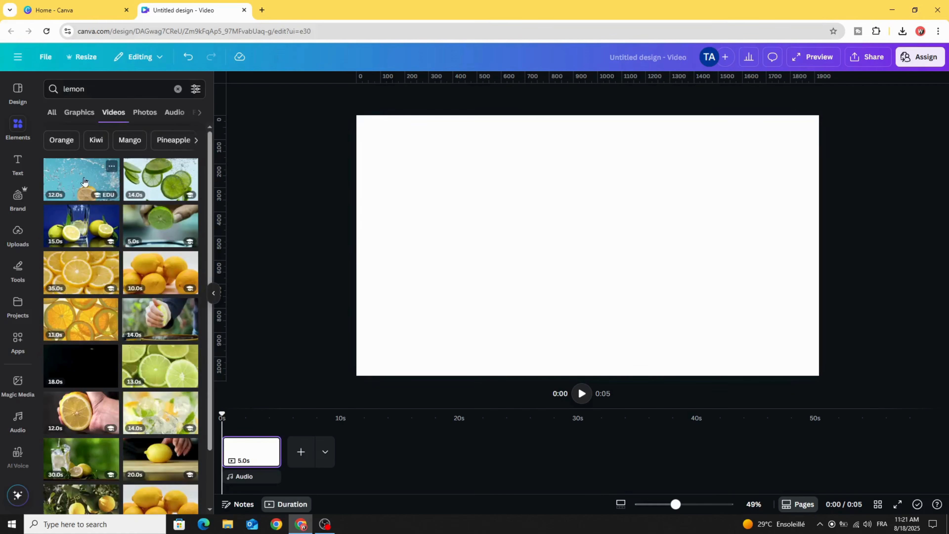
left_click(72, 178)
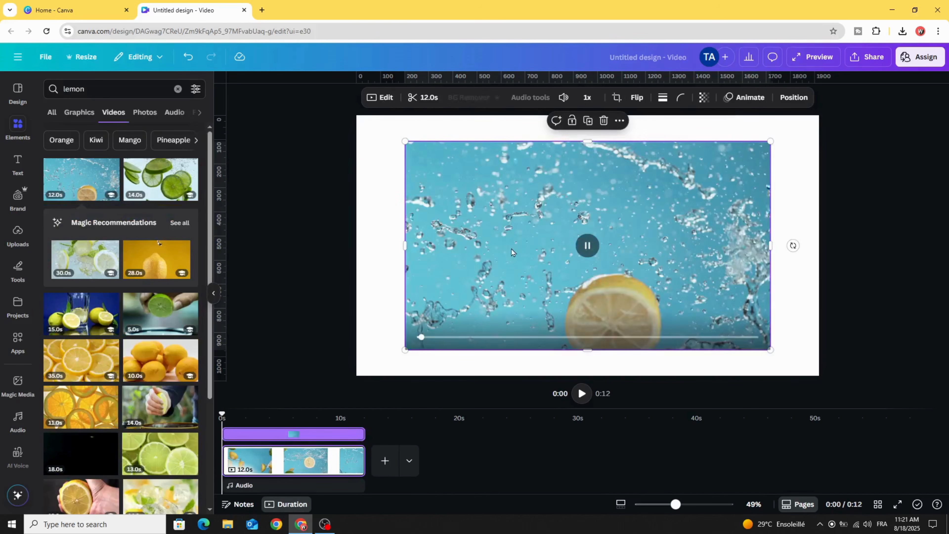
left_click_drag(510, 249, 516, 246)
left_click_drag(234, 455, 258, 460)
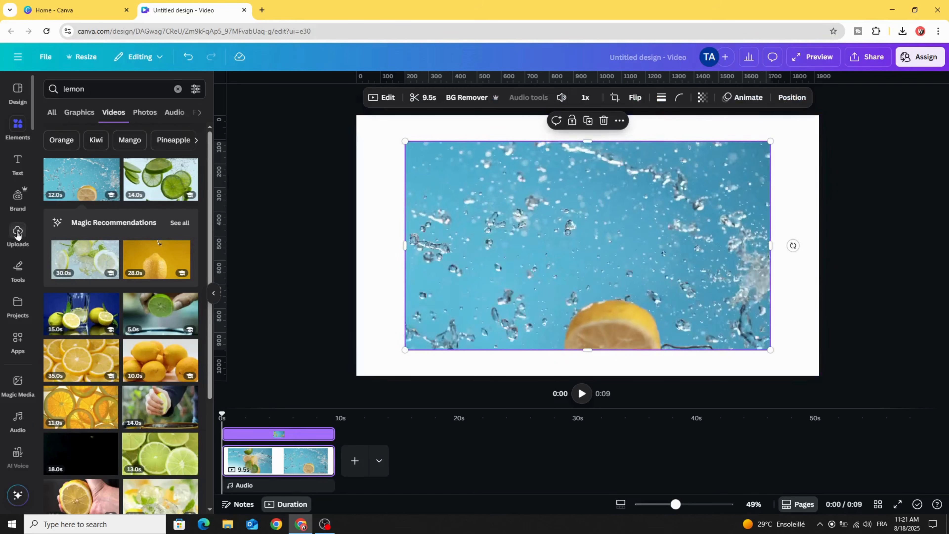
- Place the uploaded green gradient image with the white bottle over the video and remove its background
left_click(18, 234)
left_click_drag(77, 217, 430, 224)
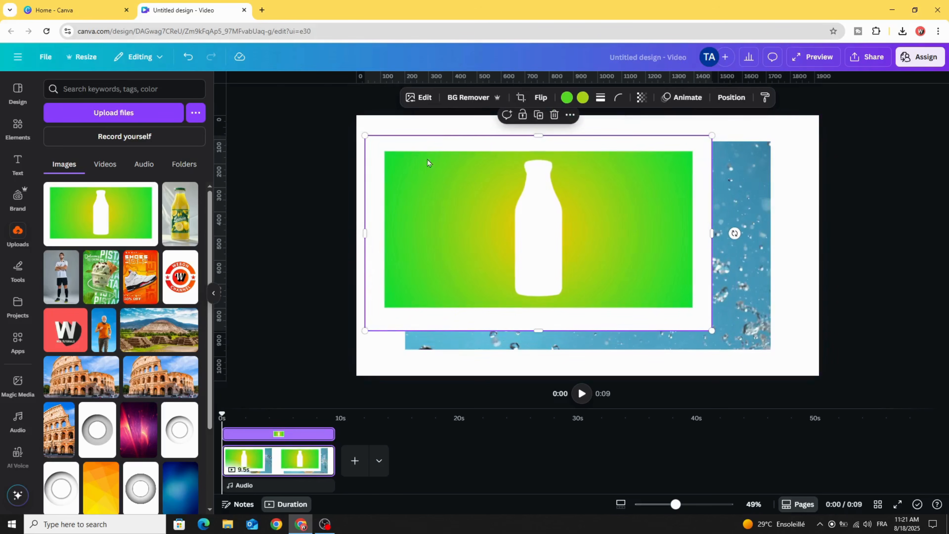
left_click(462, 98)
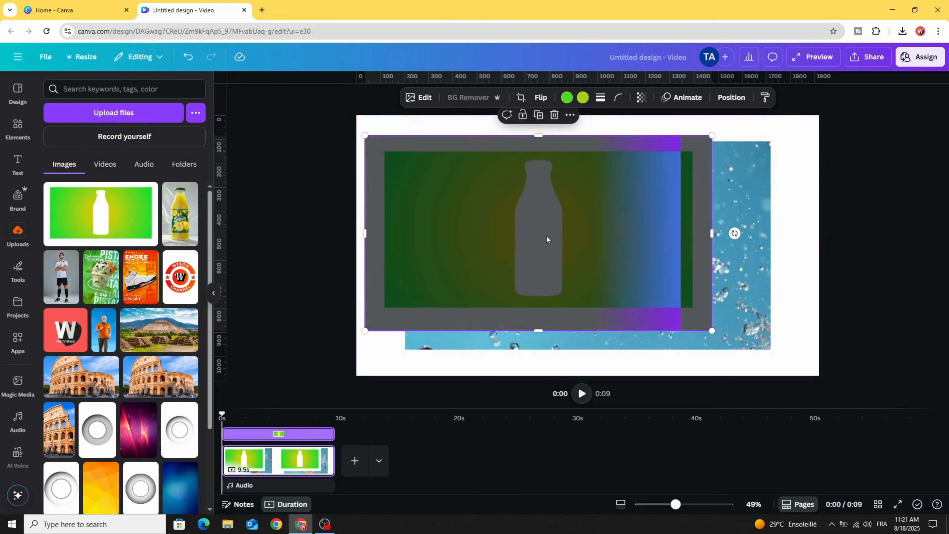
- Apply a Glow shadow to the gradient cutout image with size 10 and blur amount 15
left_click(424, 98)
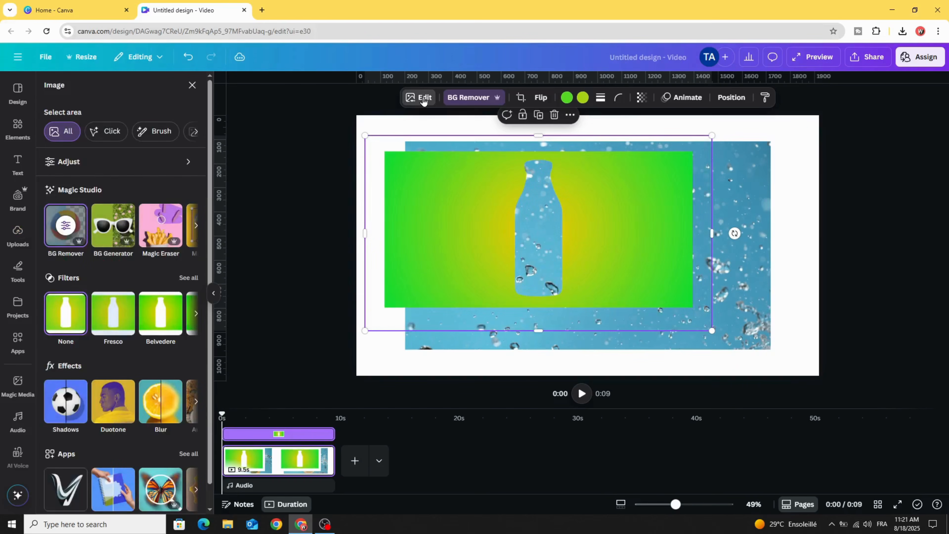
left_click(74, 399)
left_click(75, 202)
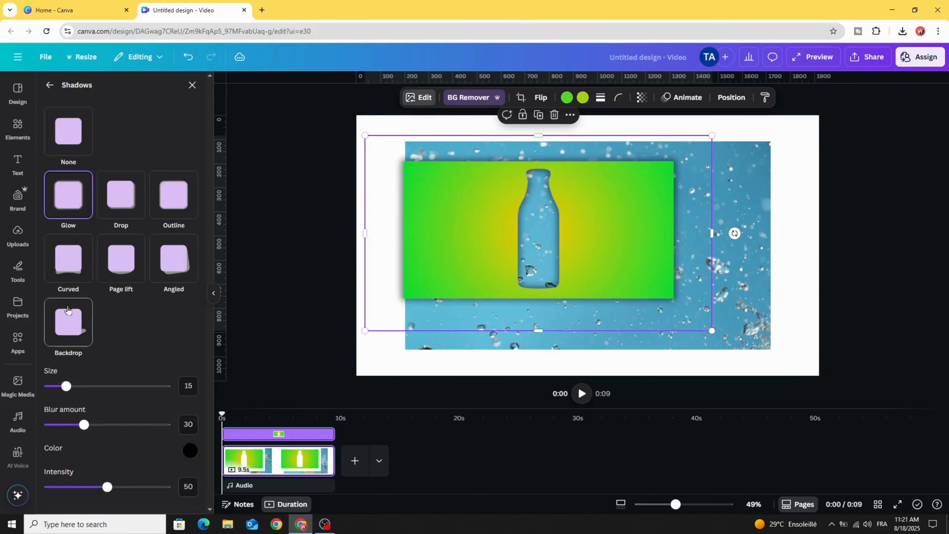
left_click_drag(83, 425, 66, 429)
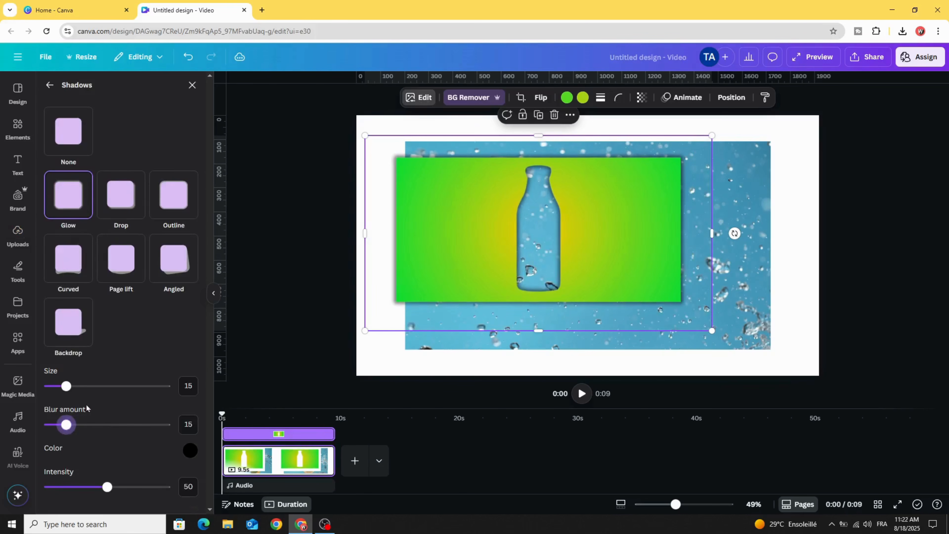
left_click_drag(66, 387, 61, 387)
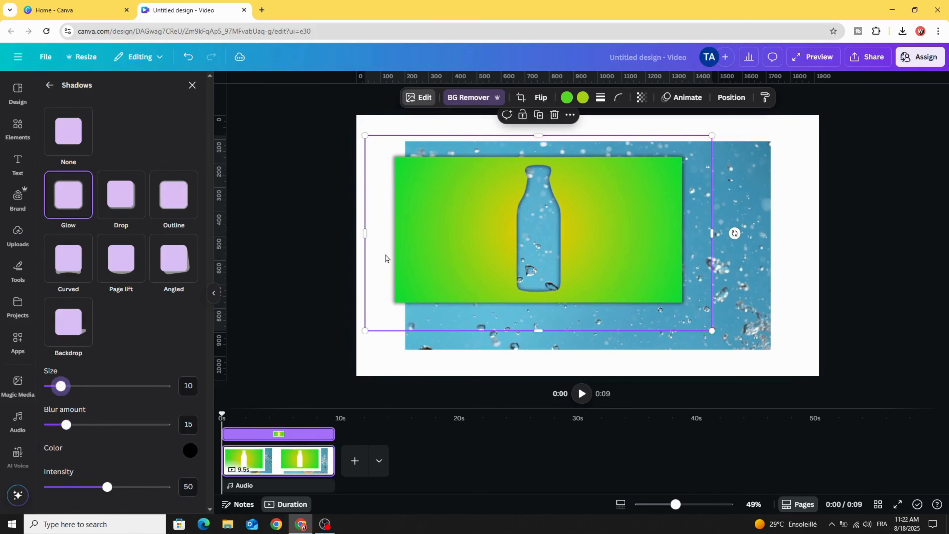
- Enlarge the gradient cutout image to cover the whole page, with the bottle opening centred over the video
left_click_drag(508, 210, 469, 166)
left_click_drag(654, 279, 918, 398)
left_click_drag(714, 251, 695, 257)
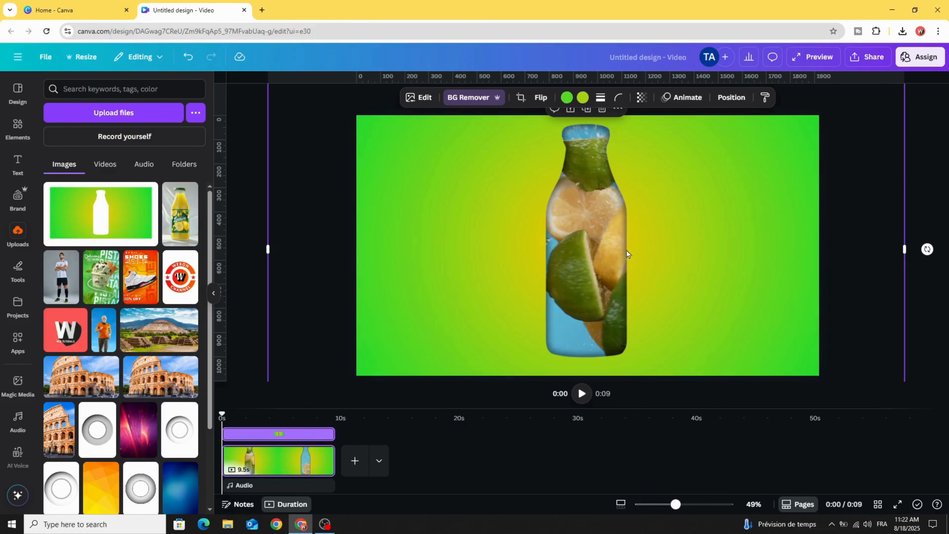
- Add the uploaded lemon juice bottle photo to the page and remove its background
left_click(178, 224)
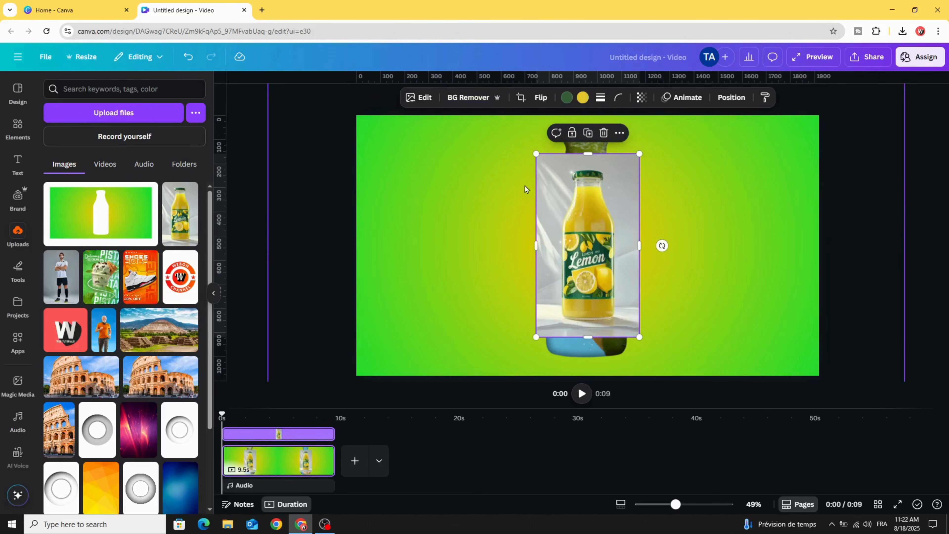
left_click(459, 98)
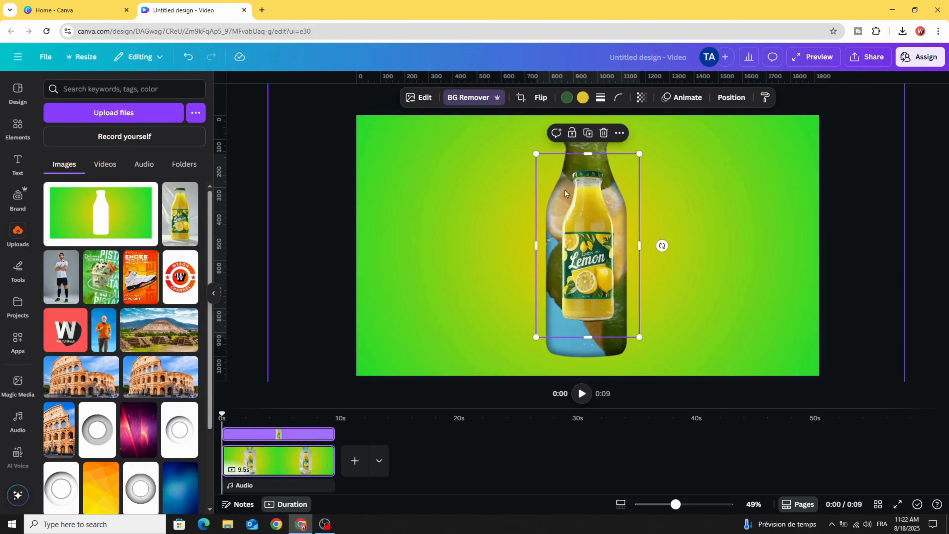
left_click_drag(675, 504, 669, 505)
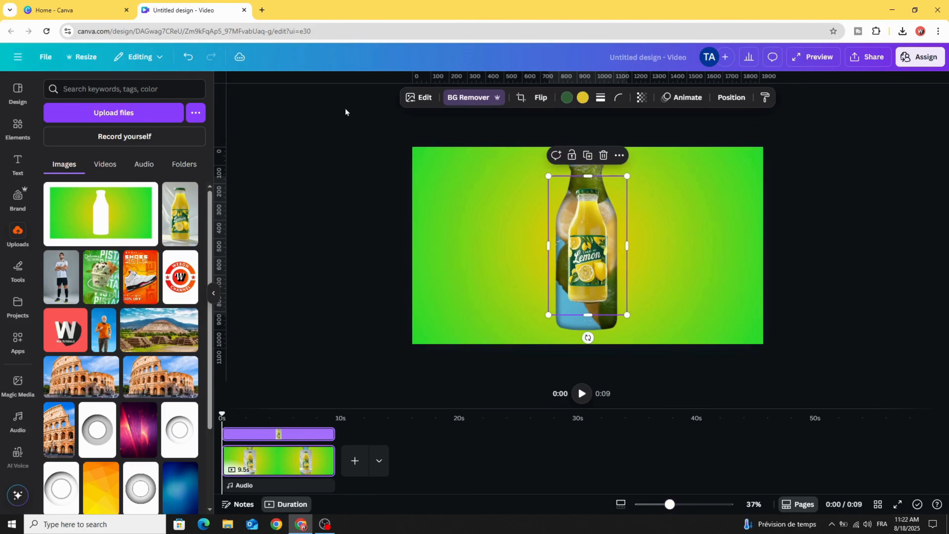
- Apply a Glow shadow to the lemon juice bottle photo with its default settings
left_click(422, 97)
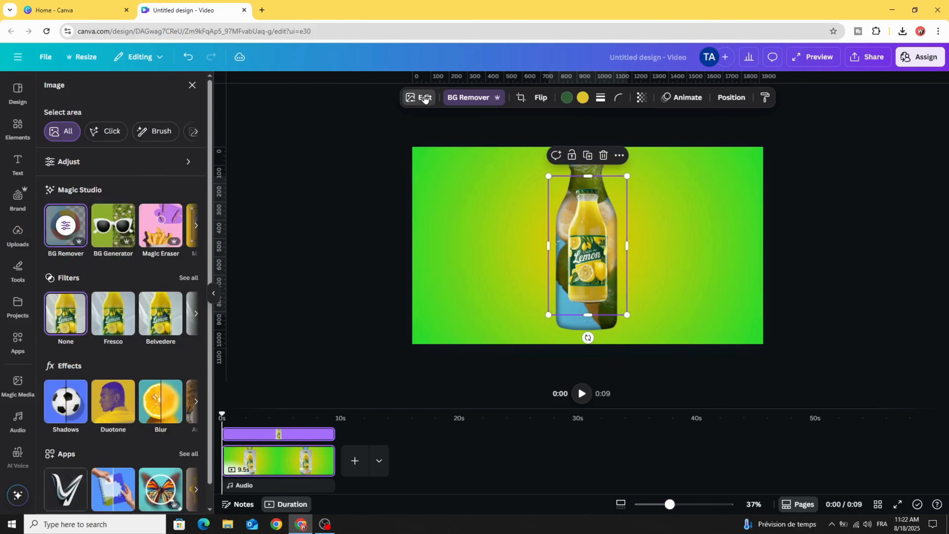
left_click(71, 404)
left_click(57, 202)
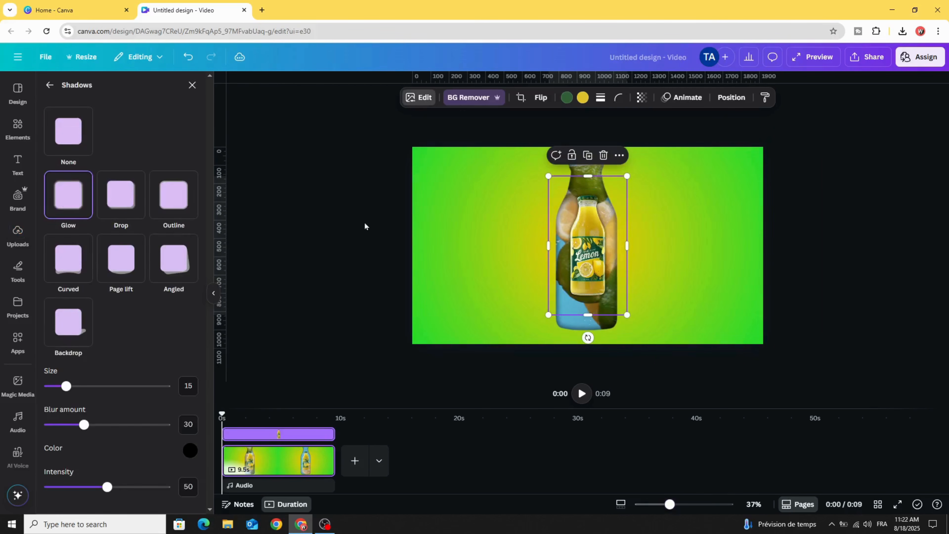
- Enlarge the lemon juice bottle and align it so it exactly covers the bottle-shaped opening
left_click_drag(623, 317, 639, 375)
left_click_drag(580, 303, 597, 289)
left_click_drag(518, 119, 512, 117)
mouse_move(600, 250)
left_mouse_down()
mouse_move(589, 255)
mouse_move(597, 253)
left_mouse_up()
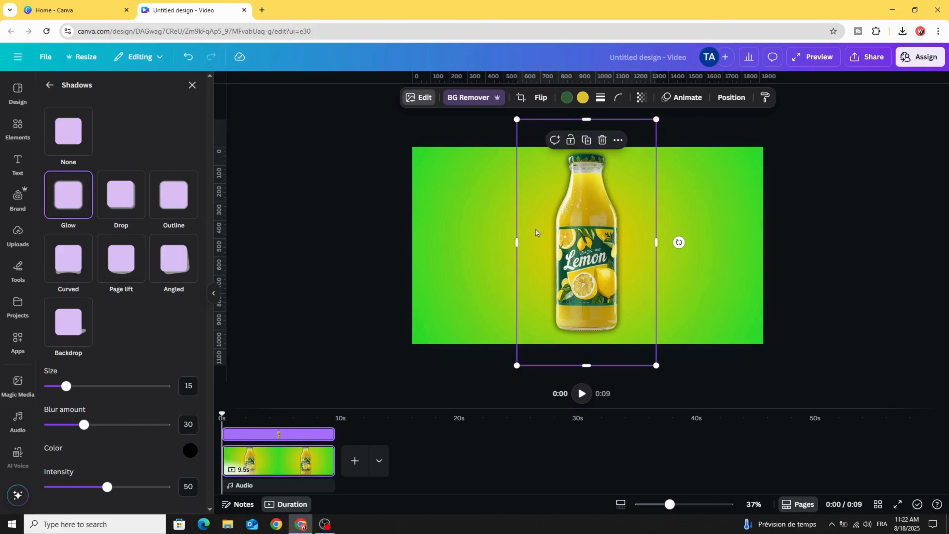
- Apply the Ink reveal animation to the lemon juice bottle, on enter with the Seep style
left_click(683, 104)
left_click(682, 107)
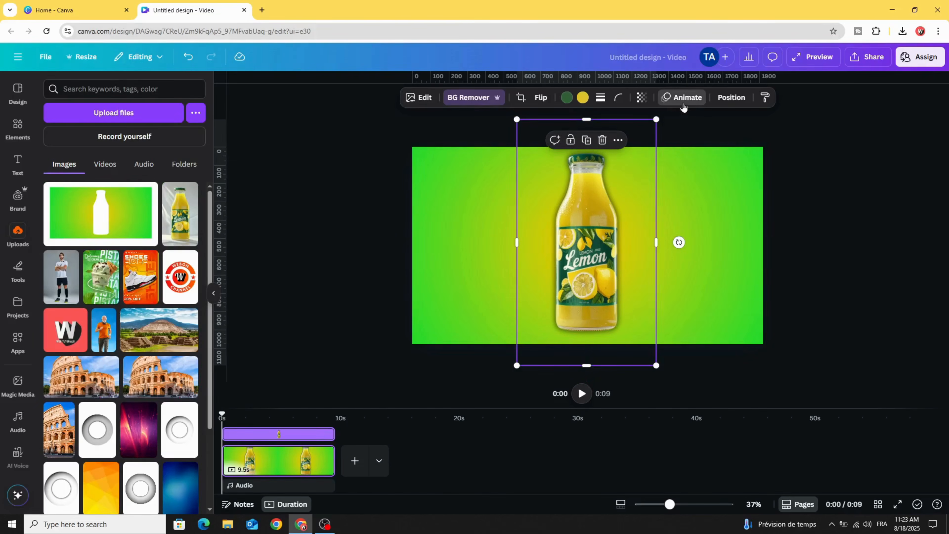
scroll(168, 324, "down", 3)
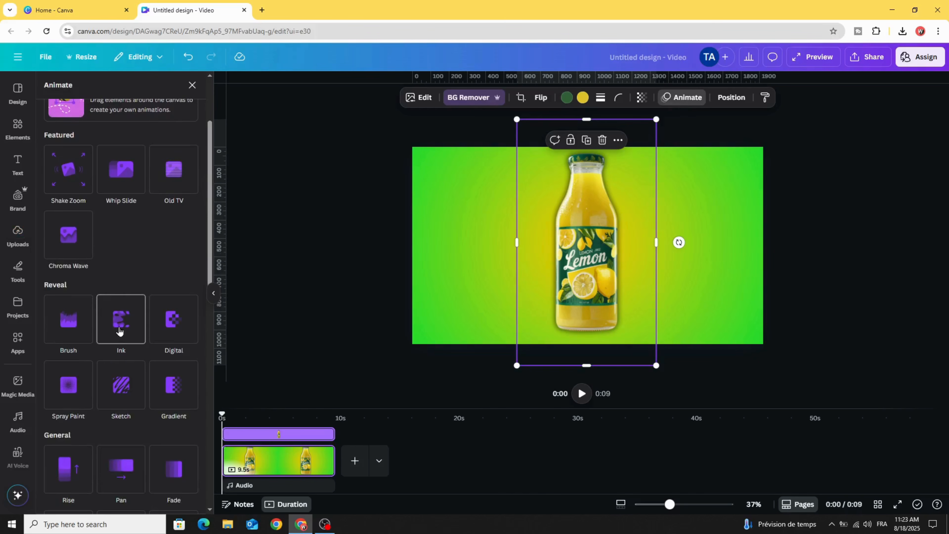
left_click(118, 319)
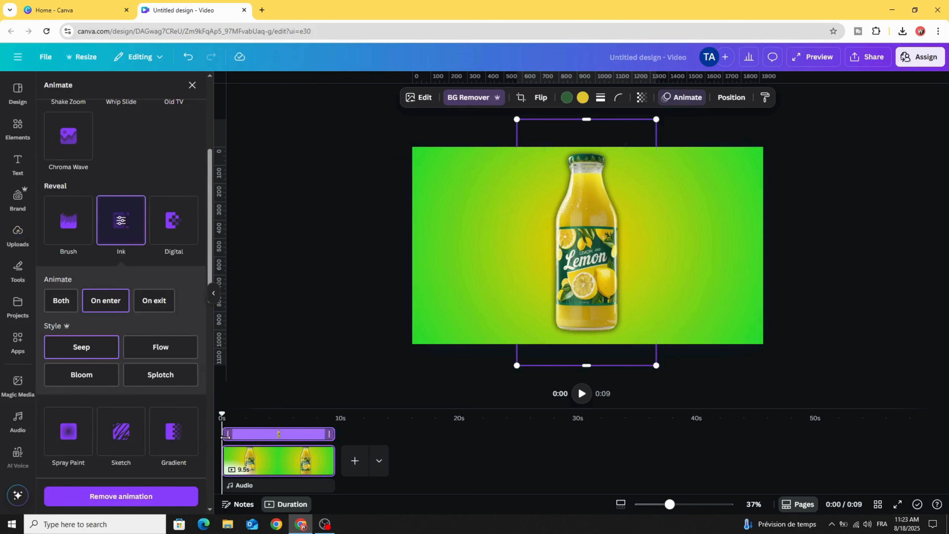
- Delay the lemon juice bottle's appearance to about 2 seconds on the timeline and play the video from the start
mouse_move(225, 435)
left_mouse_down()
mouse_move(252, 434)
mouse_move(244, 415)
mouse_move(222, 418)
left_mouse_up()
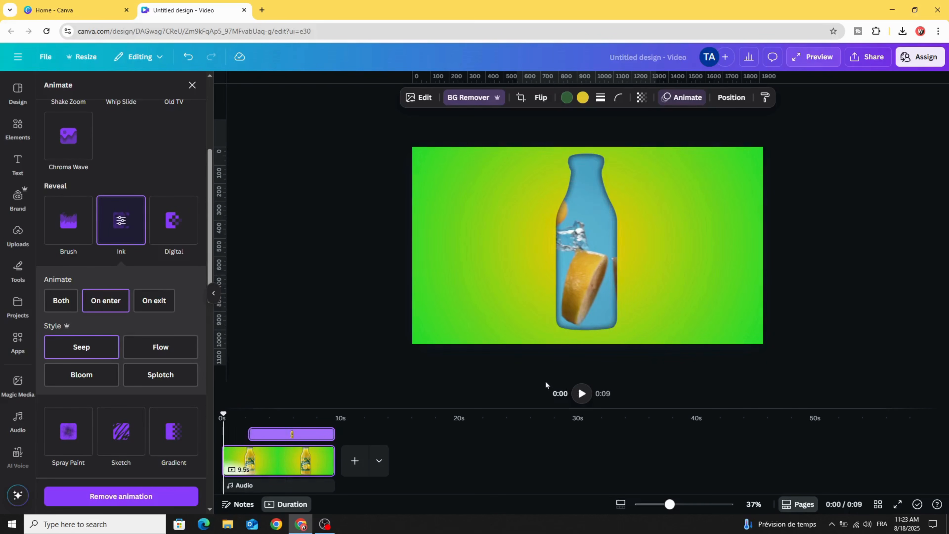
left_click(580, 393)
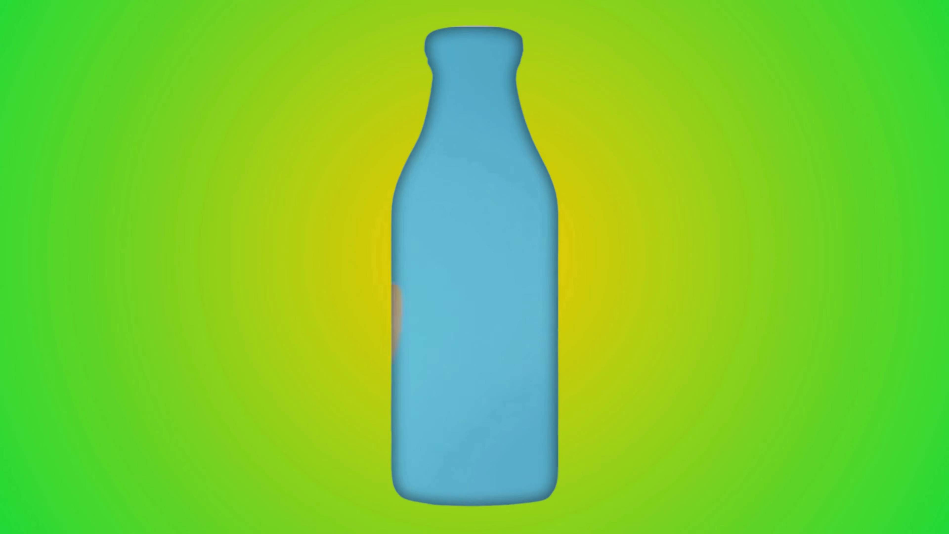